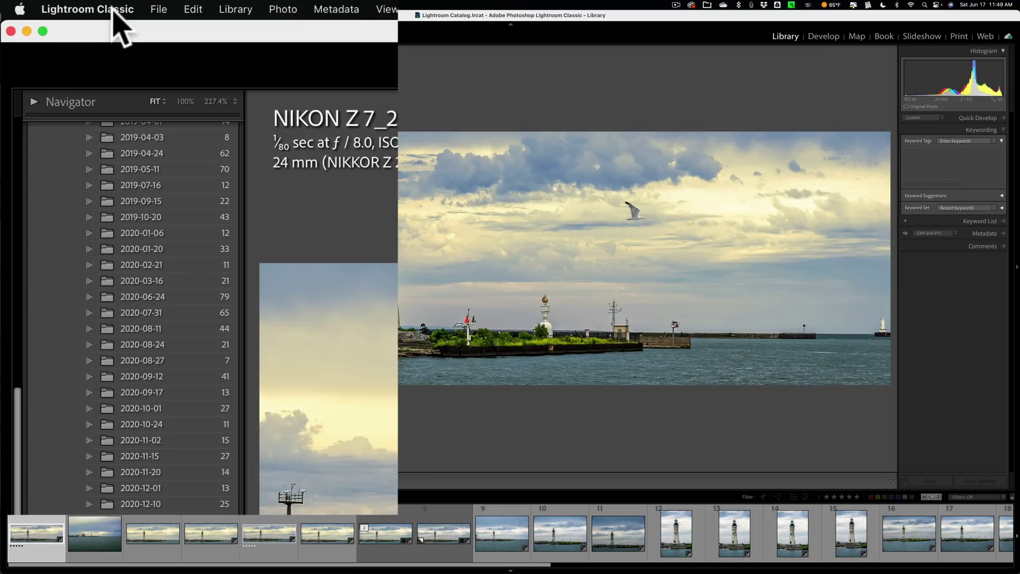
- Disable 'Swipe between images using mouse/trackpad' in Interface preferences and close the dialog
{"action": "left_click", "coordinate": [106, 9]}
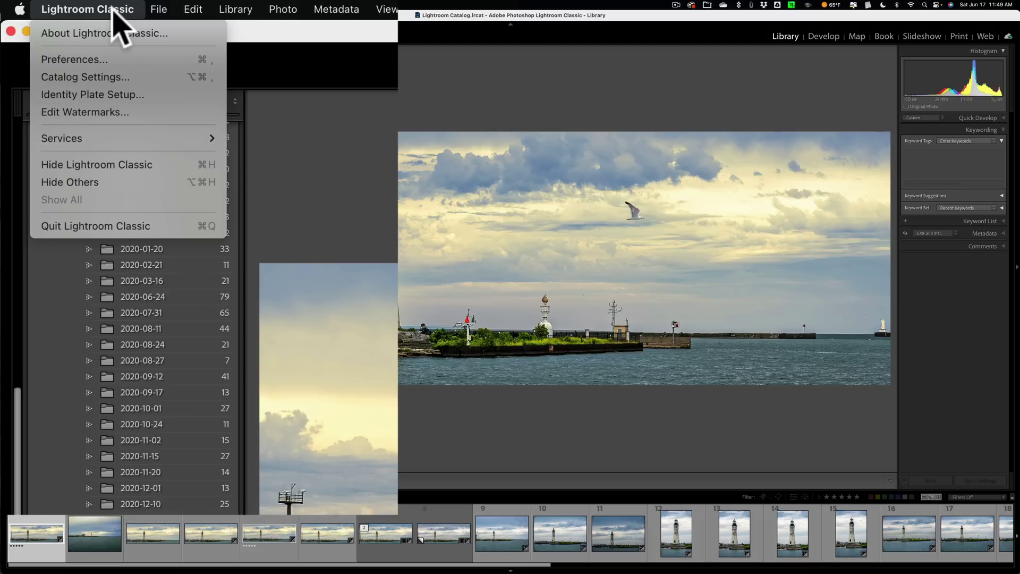
{"action": "left_click", "coordinate": [99, 60]}
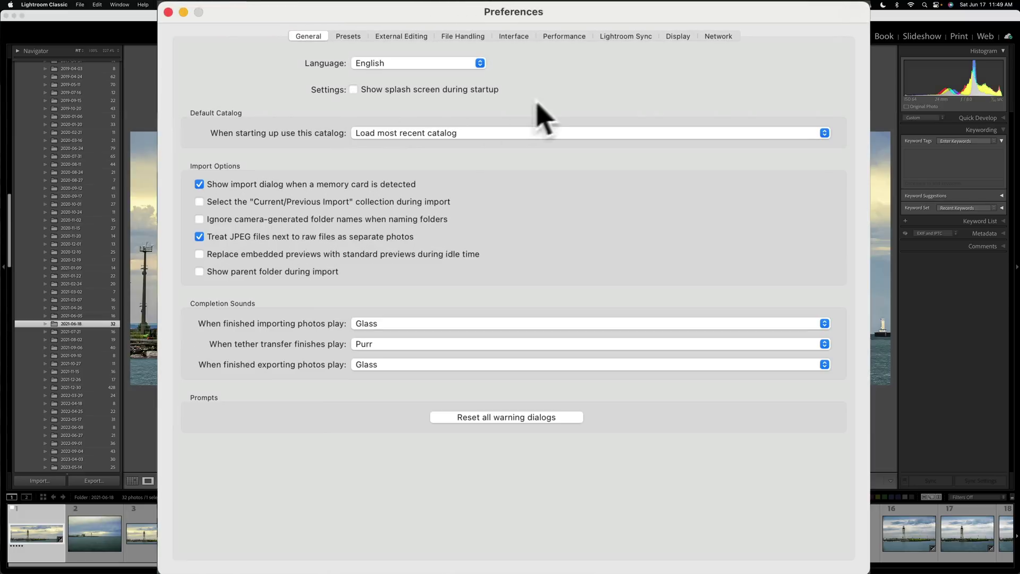
{"action": "left_click", "coordinate": [514, 36]}
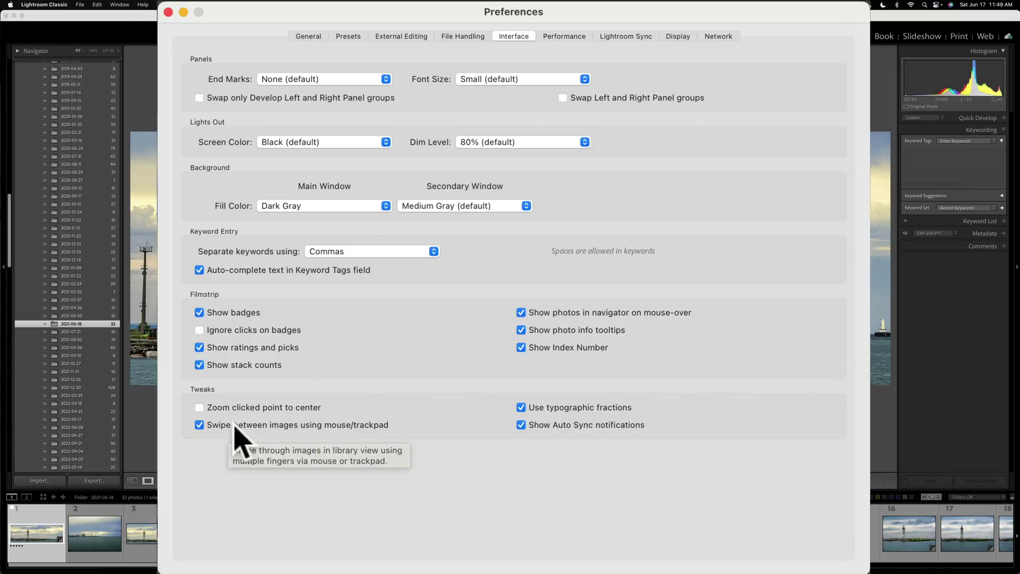
{"action": "left_click", "coordinate": [201, 425]}
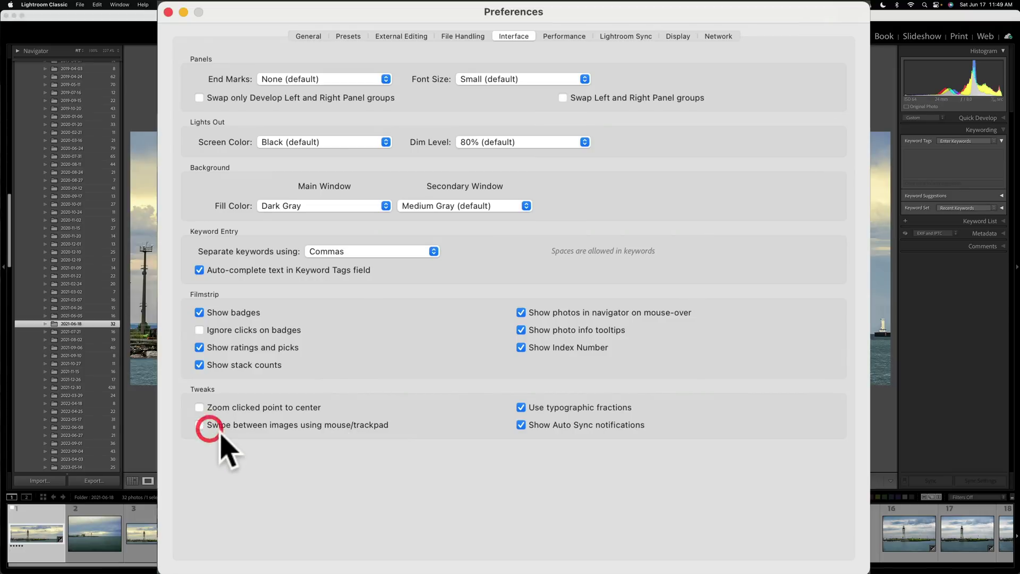
{"action": "left_click", "coordinate": [168, 12]}
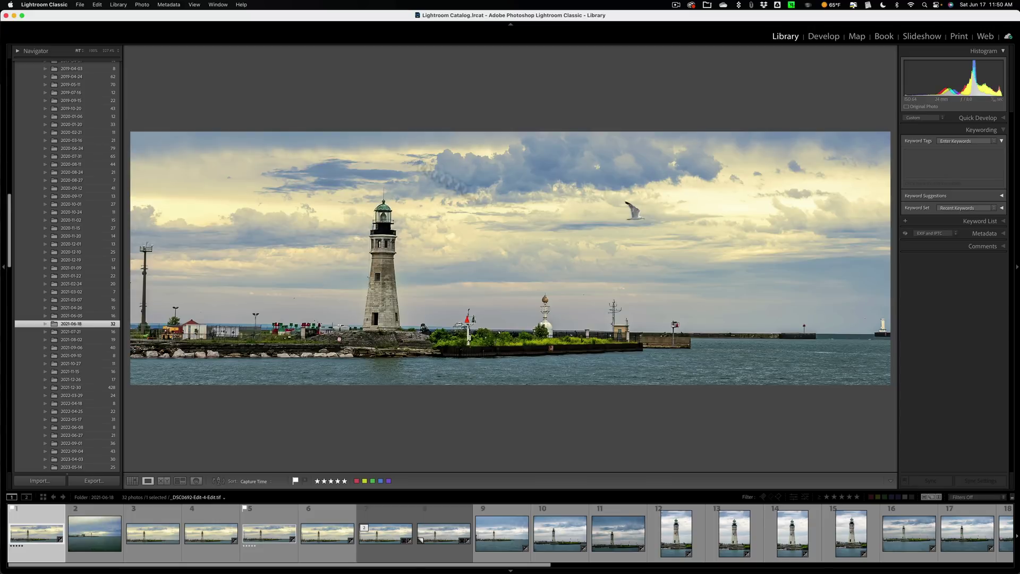
- Open Lightroom Classic Preferences from the app menu on the General settings
{"action": "left_click", "coordinate": [49, 3]}
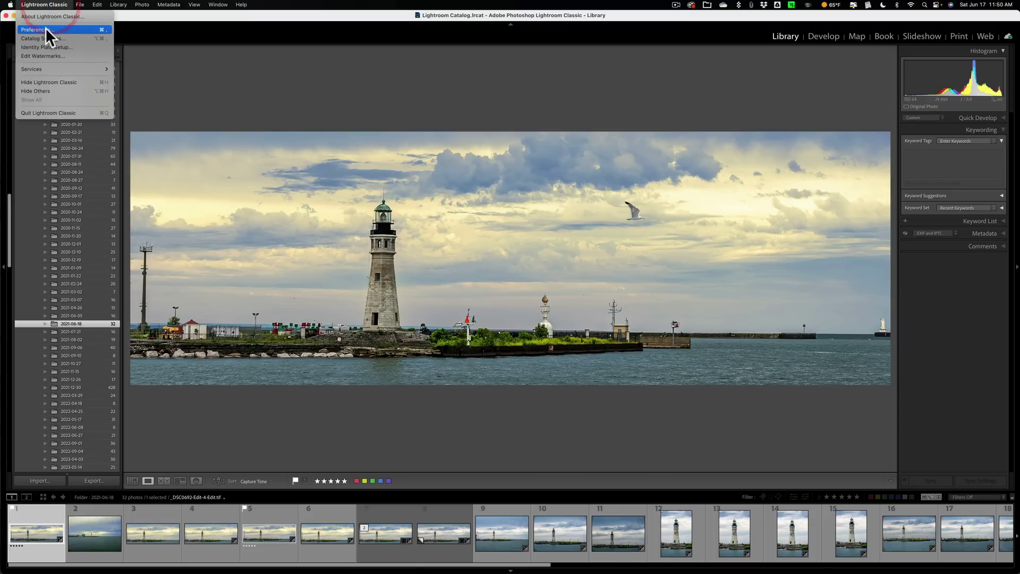
{"action": "left_click", "coordinate": [46, 27]}
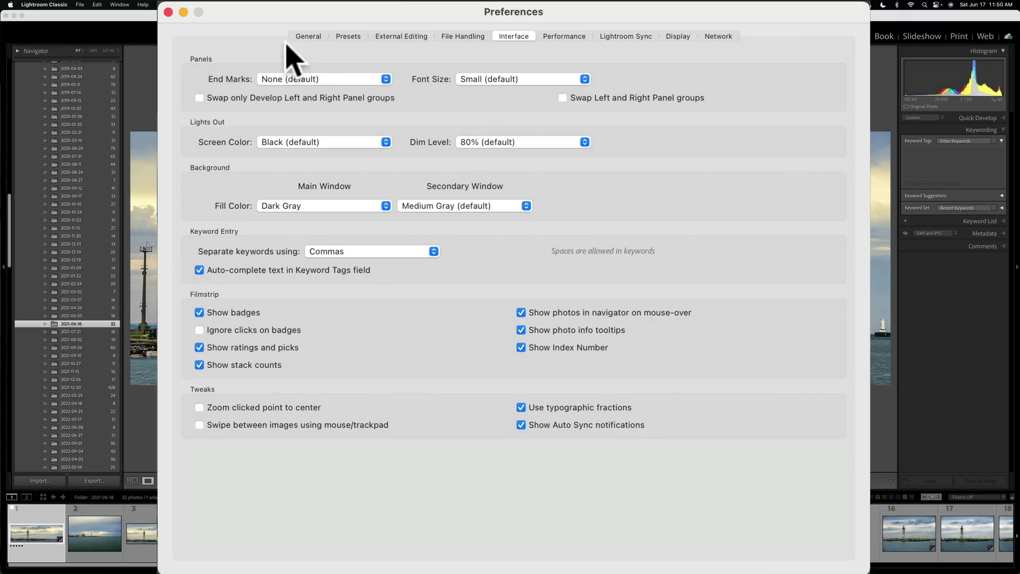
{"action": "left_click", "coordinate": [313, 36]}
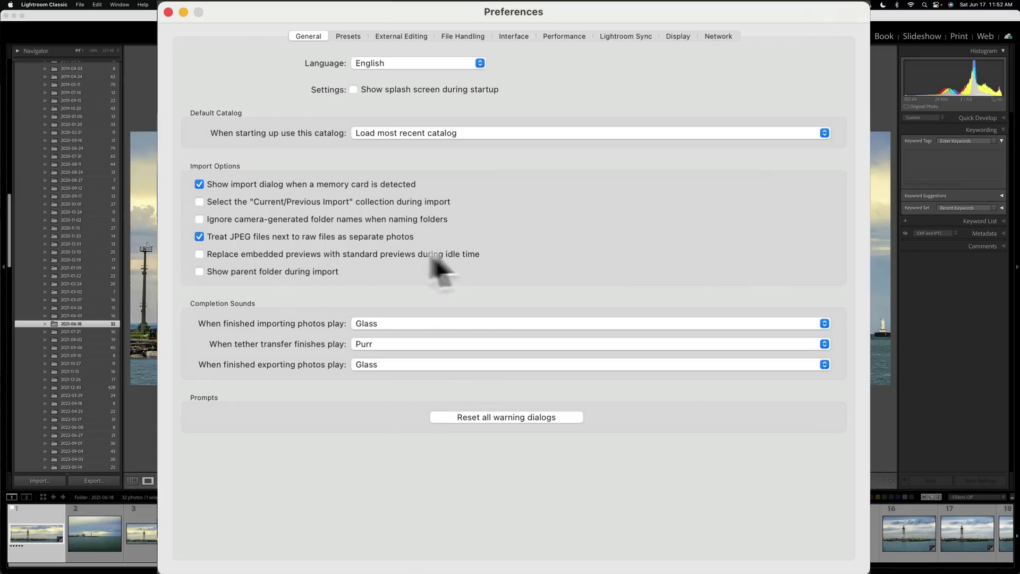
{"action": "left_click", "coordinate": [200, 255]}
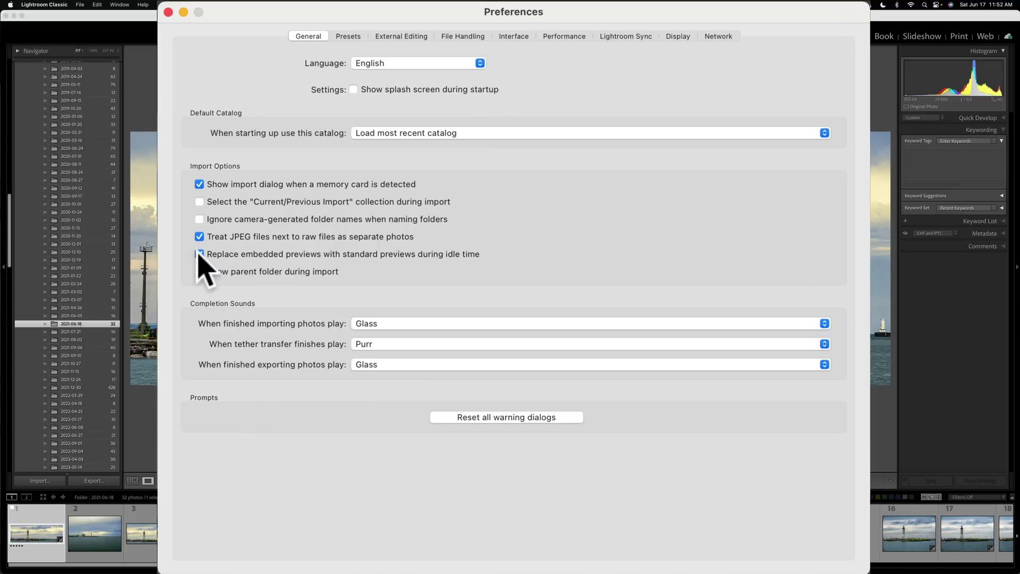
{"action": "left_click", "coordinate": [229, 254]}
{"action": "left_click", "coordinate": [200, 185]}
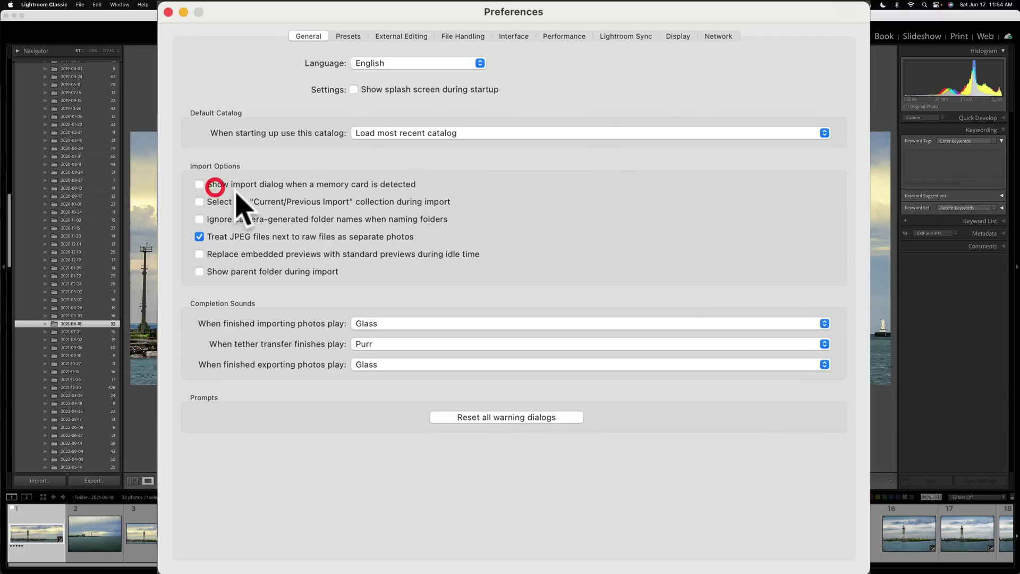
{"action": "left_click", "coordinate": [199, 185]}
- Close Preferences and show the lighthouse panorama _DSC0692-Edit-4-Edit.tif in the Develop module
{"action": "left_click", "coordinate": [168, 11]}
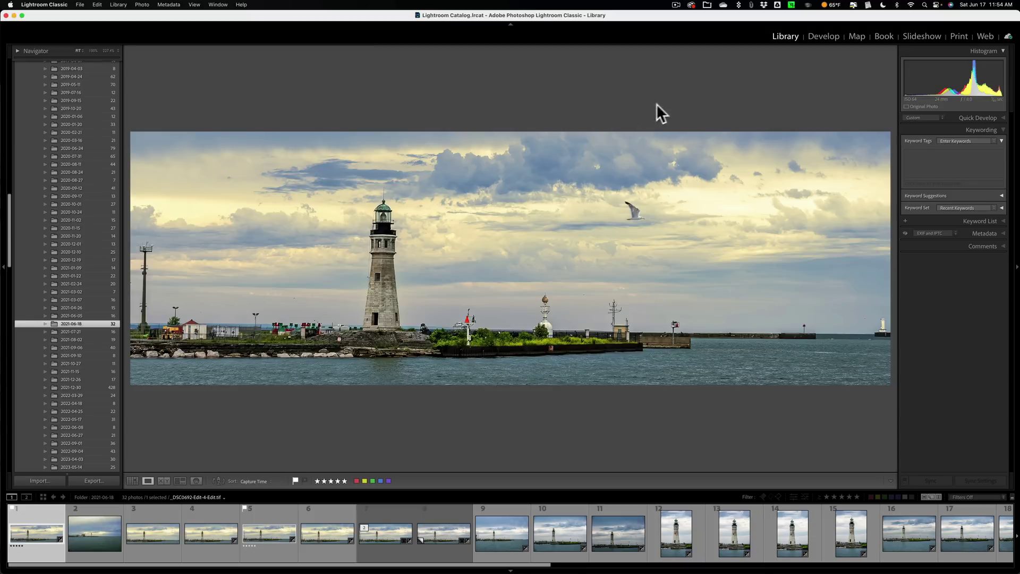
{"action": "left_click", "coordinate": [822, 36]}
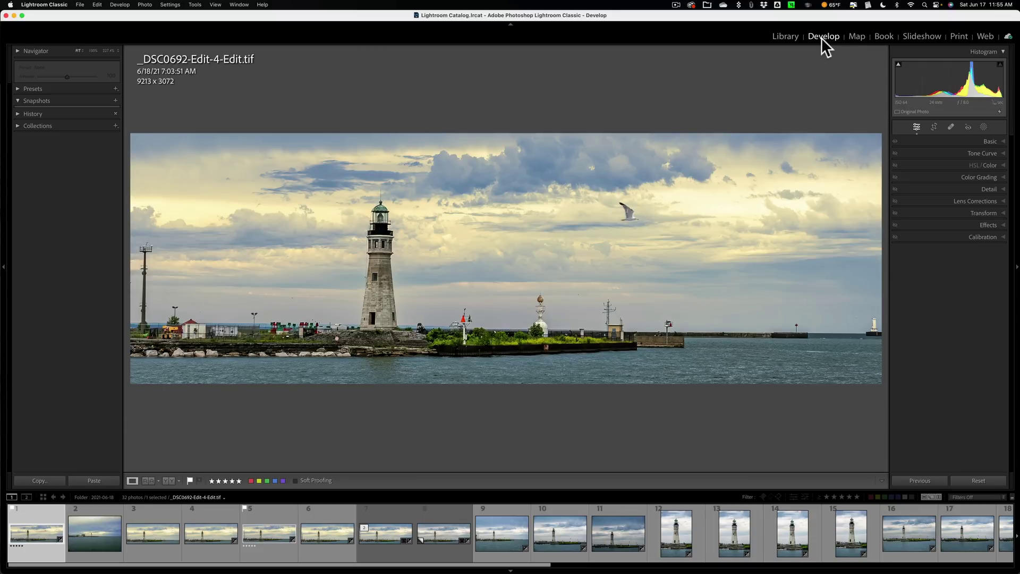
- Toggle the clipping overlays with J, then preview blue shadow clipping from the histogram triangle
{"action": "key", "text": "j"}
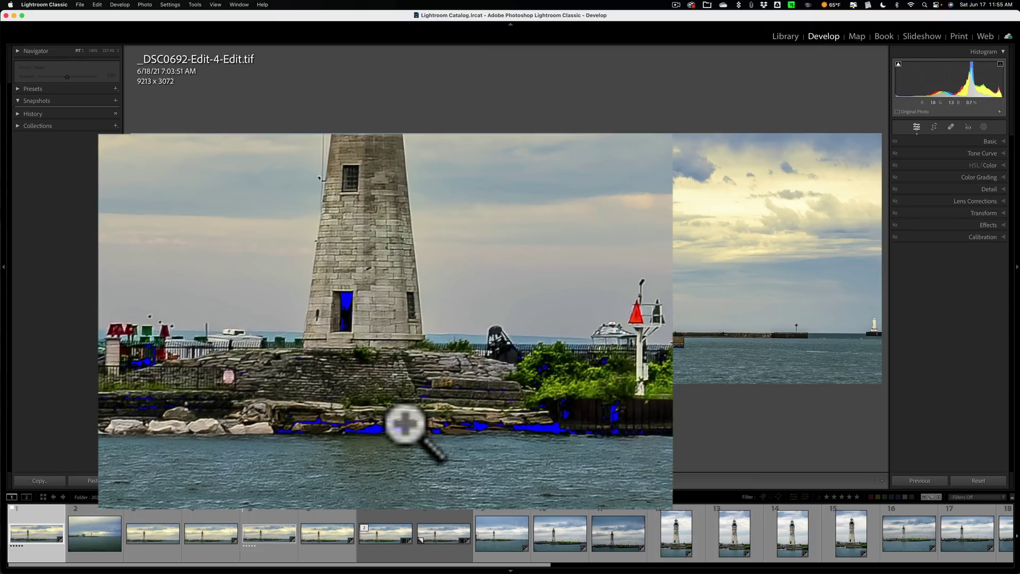
{"action": "key", "text": "j"}
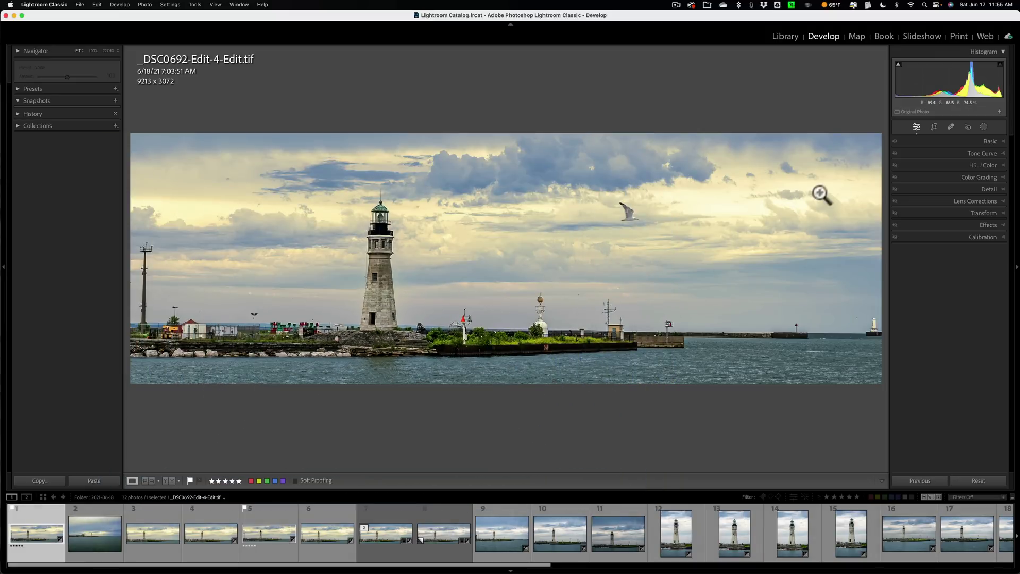
{"action": "left_click", "coordinate": [898, 64]}
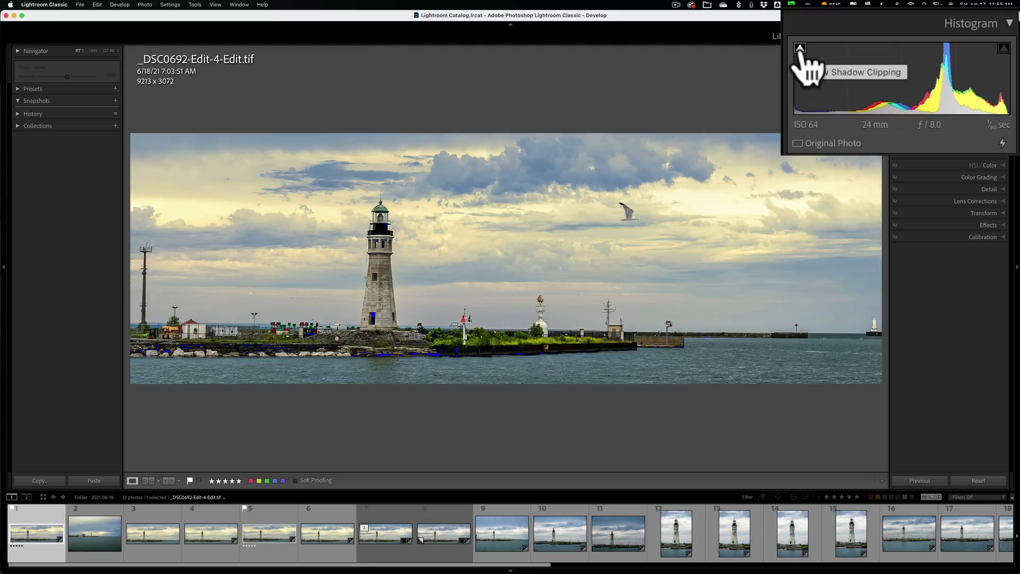
- Keep shadow clipping on and drag the Basic panel's Shadows slider to −100
{"action": "left_click", "coordinate": [799, 48]}
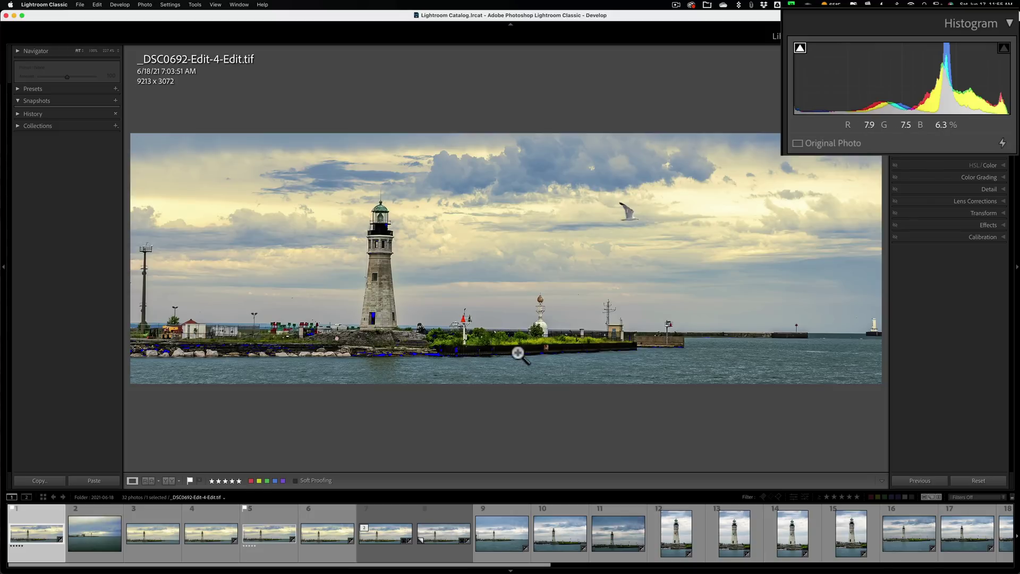
{"action": "left_click", "coordinate": [977, 153]}
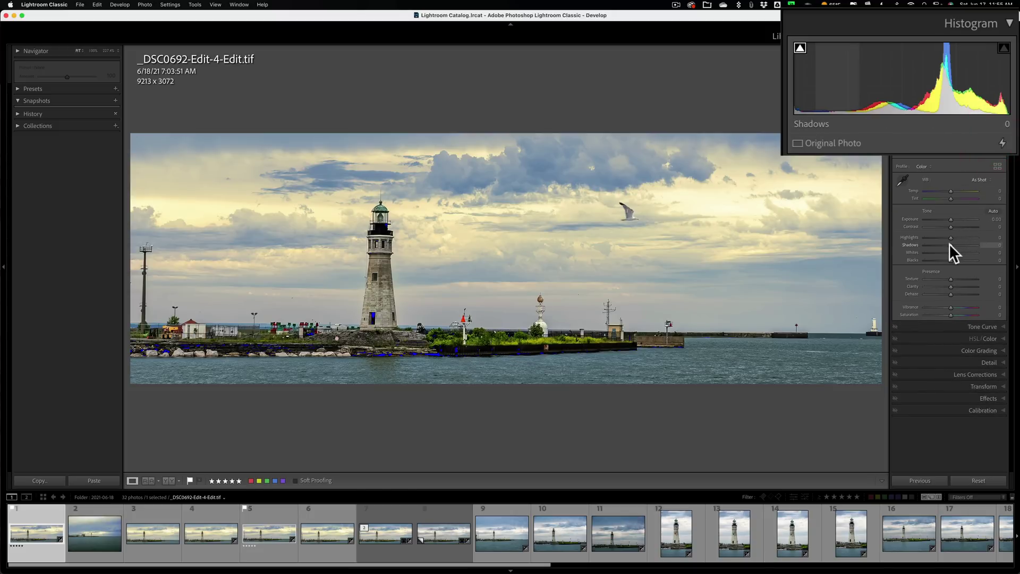
{"action": "left_click_drag", "start_coordinate": [948, 243], "coordinate": [913, 244]}
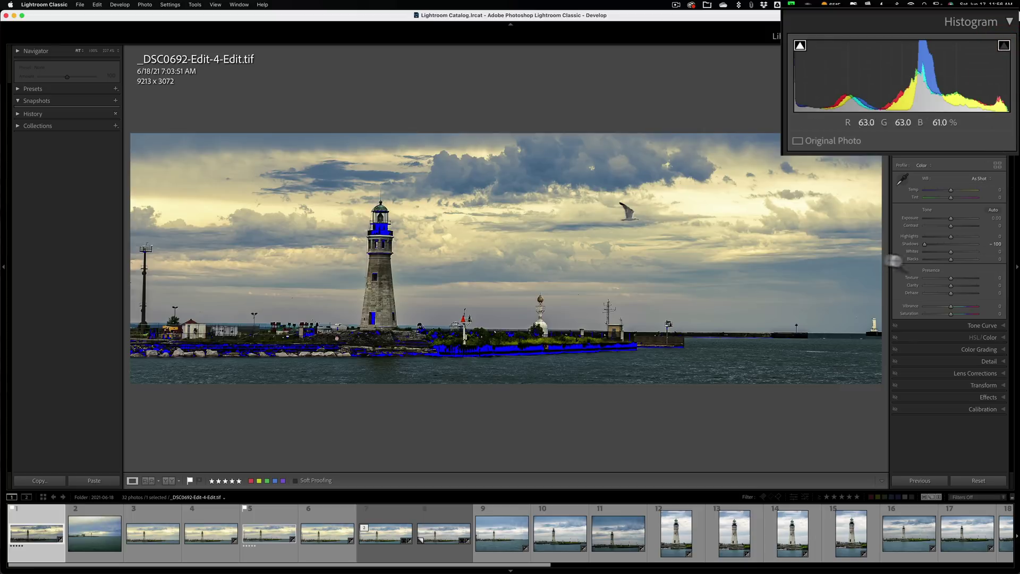
- Raise Highlights to +100 and Whites to +49, toggling clipping to see red highlights
{"action": "left_click_drag", "start_coordinate": [948, 235], "coordinate": [1008, 236]}
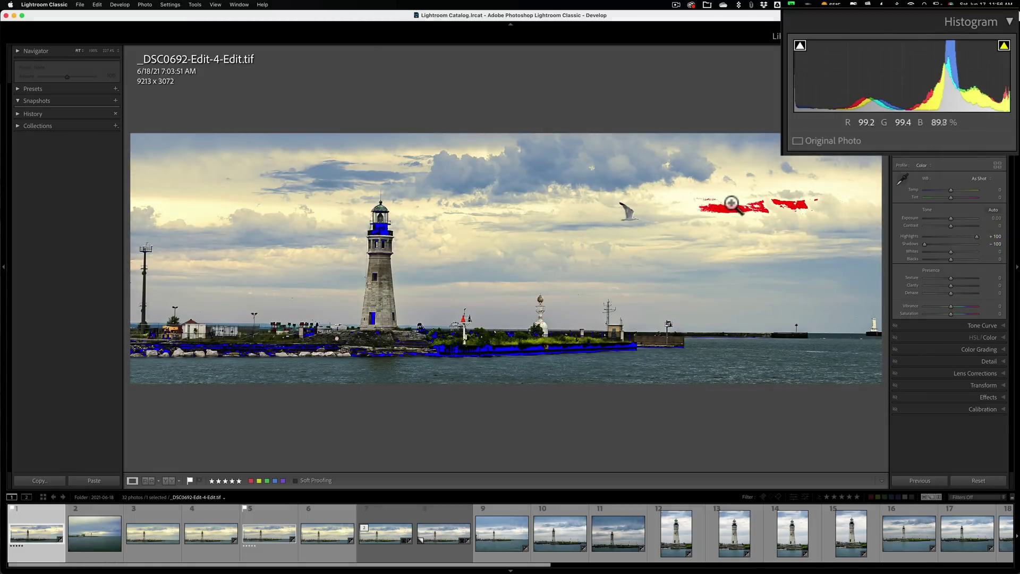
{"action": "left_click_drag", "start_coordinate": [950, 249], "coordinate": [964, 250]}
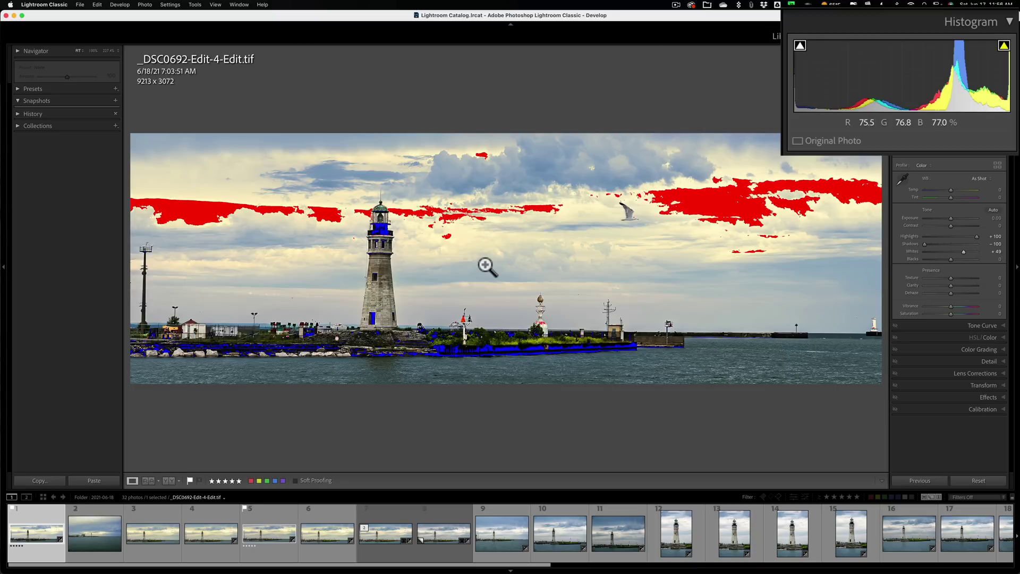
{"action": "key", "text": "j"}
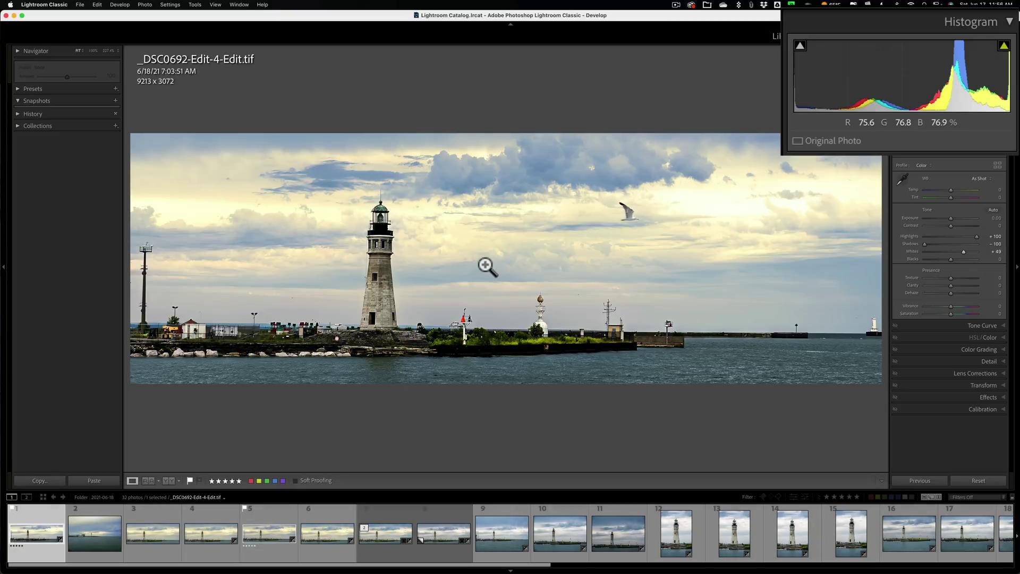
{"action": "key", "text": "j"}
{"action": "key", "text": "j"}
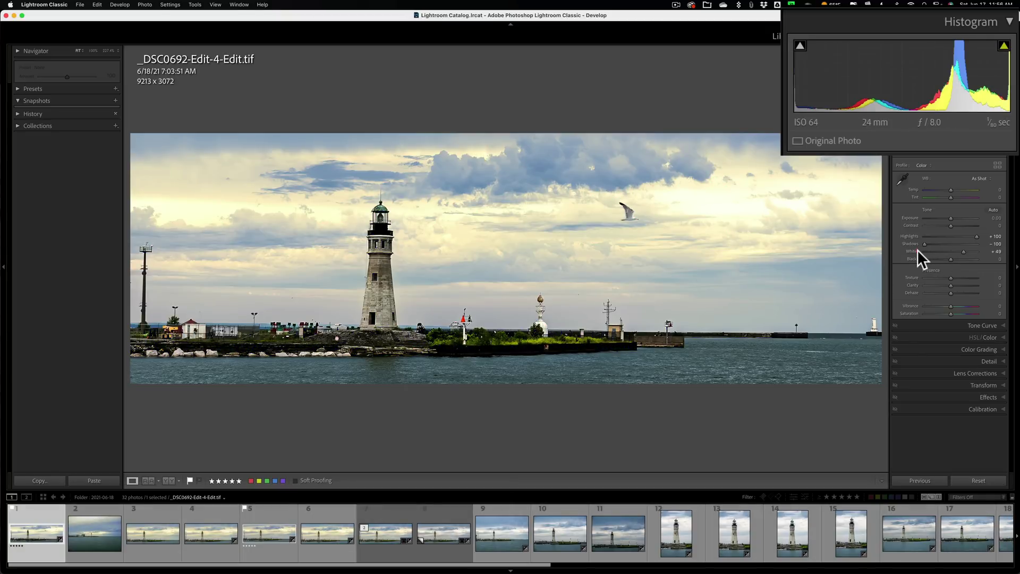
- Reset Whites, Shadows and Highlights to 0
{"action": "double_click", "coordinate": [917, 250]}
{"action": "double_click", "coordinate": [914, 242]}
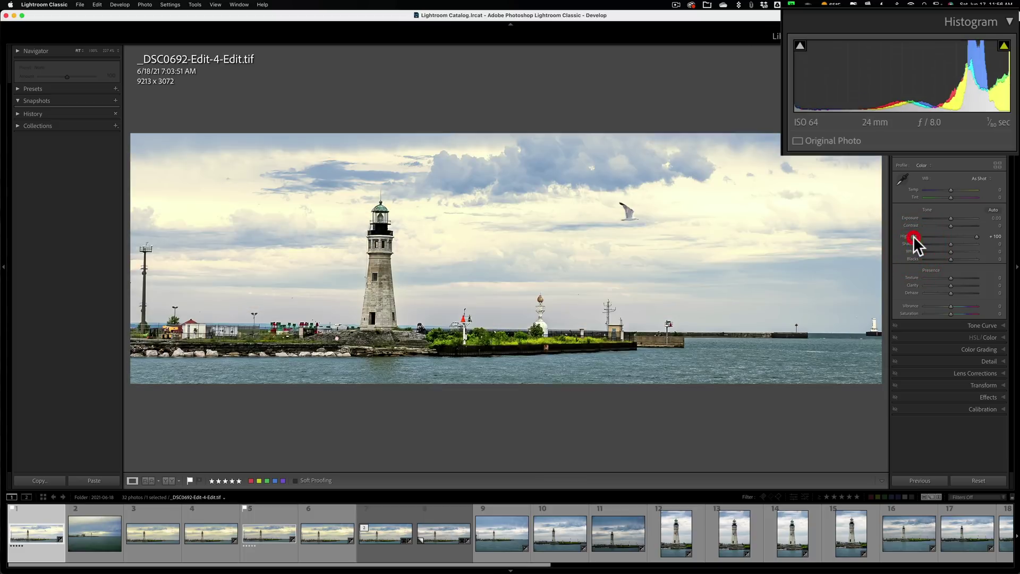
{"action": "double_click", "coordinate": [913, 236]}
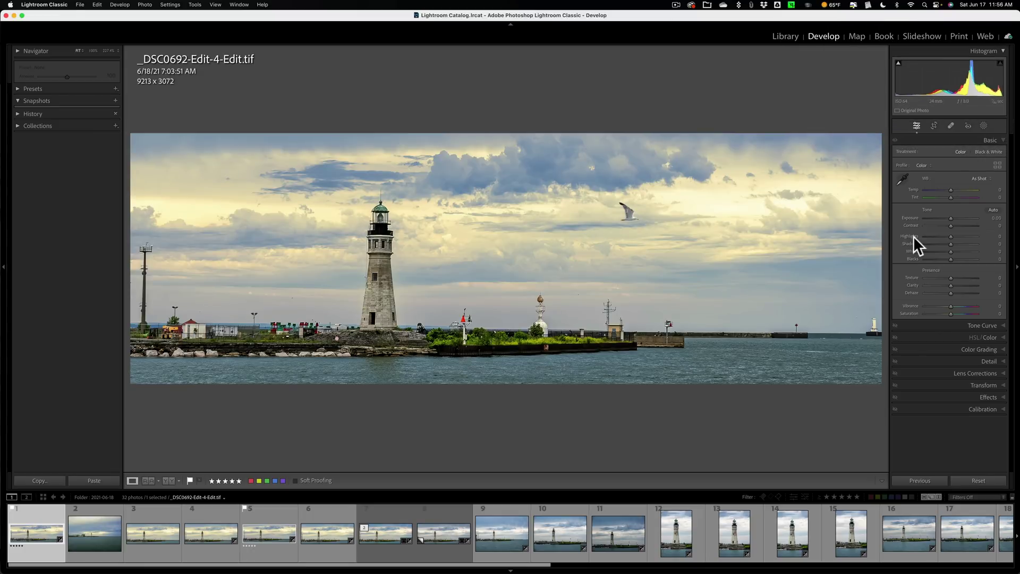
- Check clipping on _DSC0696, _DSC0701 and _DSC0712.NEF, then hide the overlays on _DSC0712
{"action": "key", "text": "j"}
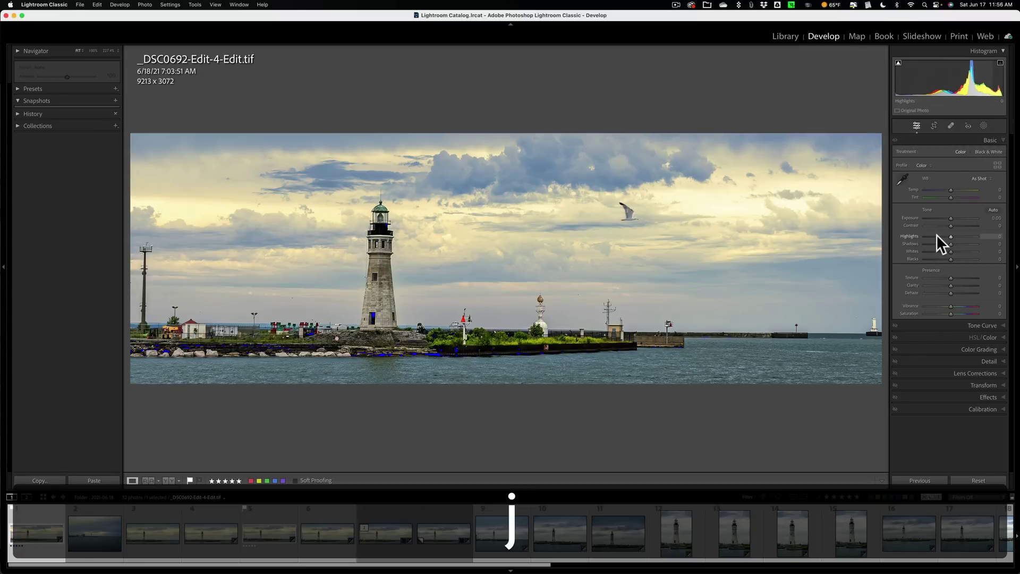
{"action": "left_click", "coordinate": [684, 528]}
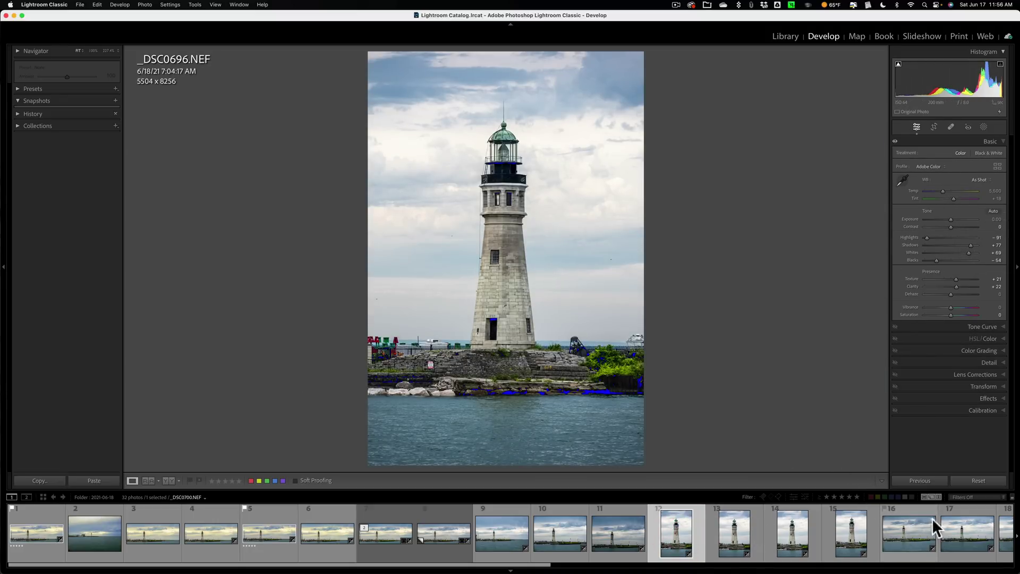
{"action": "left_click", "coordinate": [953, 521]}
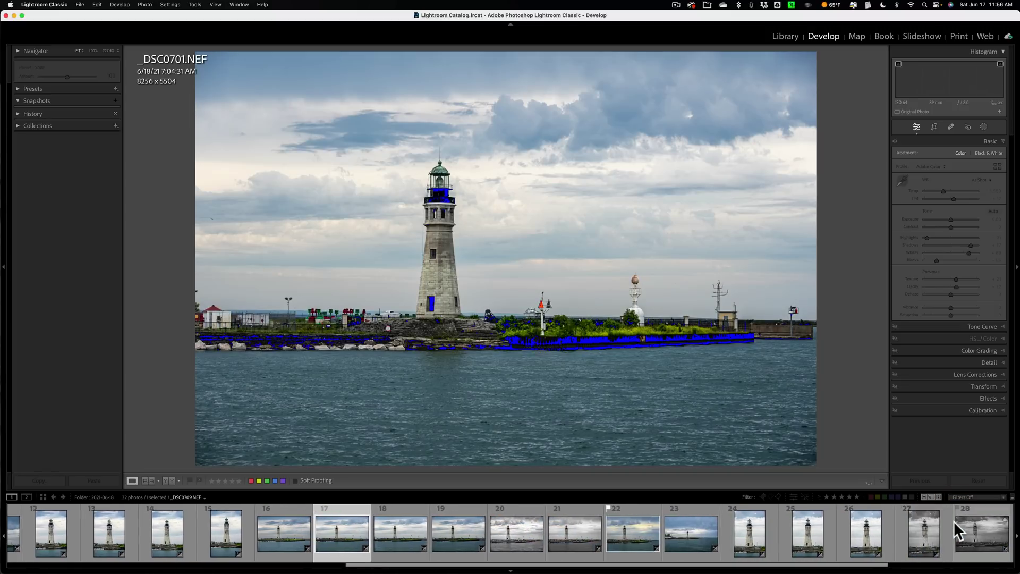
{"action": "scroll", "coordinate": [957, 536], "scroll_direction": "right", "scroll_amount": 5}
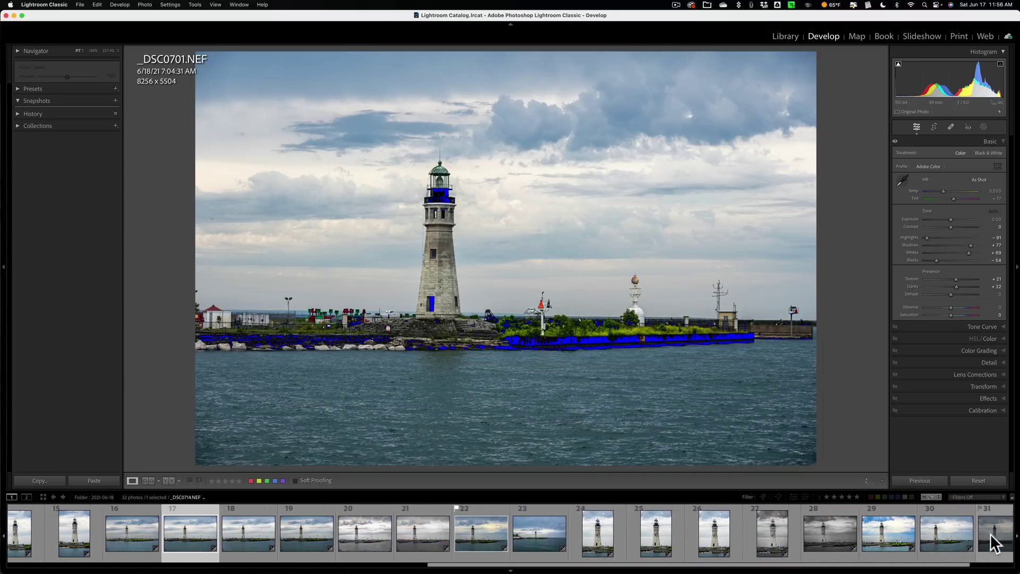
{"action": "left_click", "coordinate": [871, 538]}
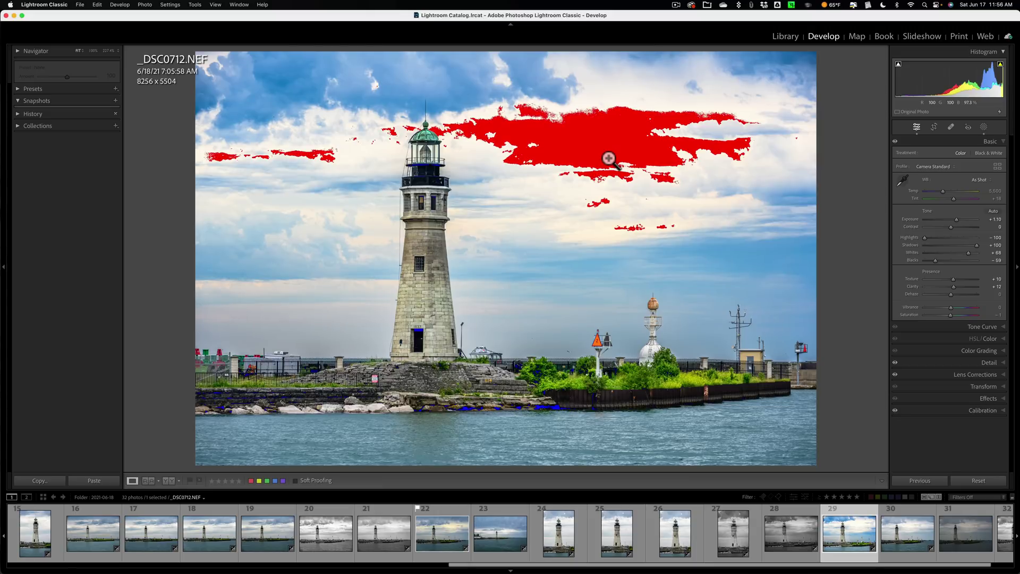
{"action": "key", "text": "j"}
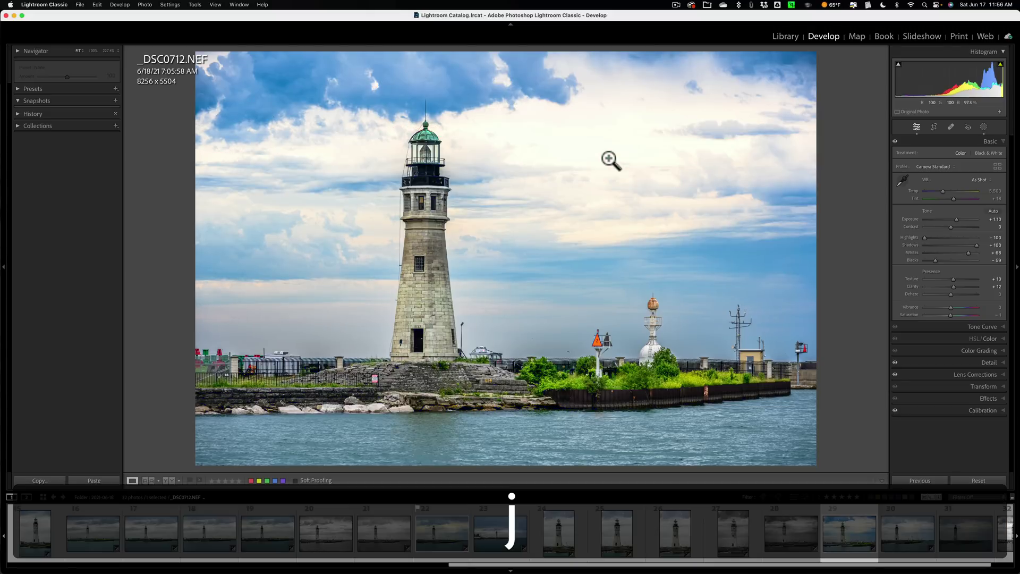